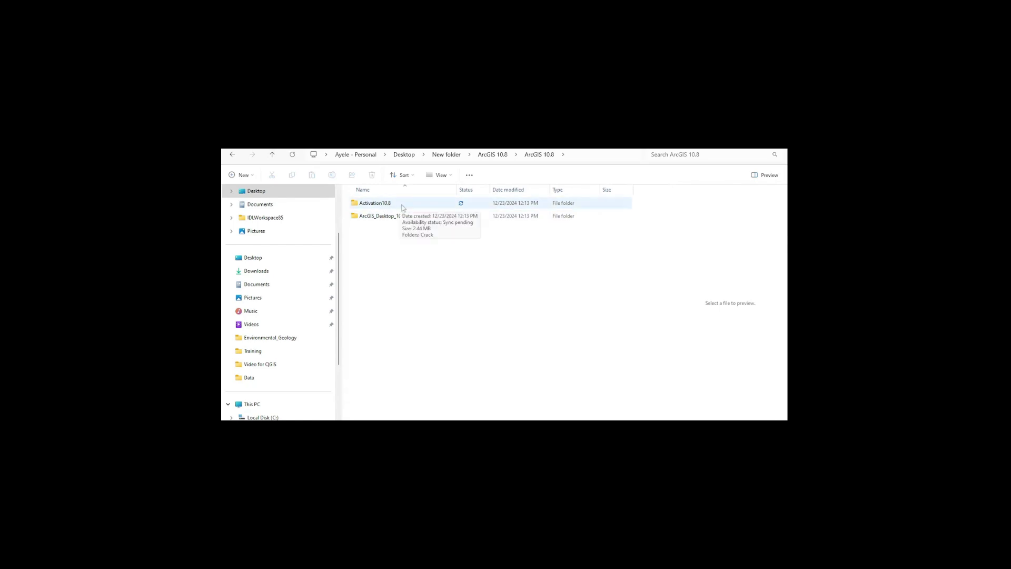
# - Select the ArcGIS_Desktop_10.8 folder in Desktop\New folder\ArcGIS 10.8\ArcGIS 10.8
pyautogui.click(397, 220)
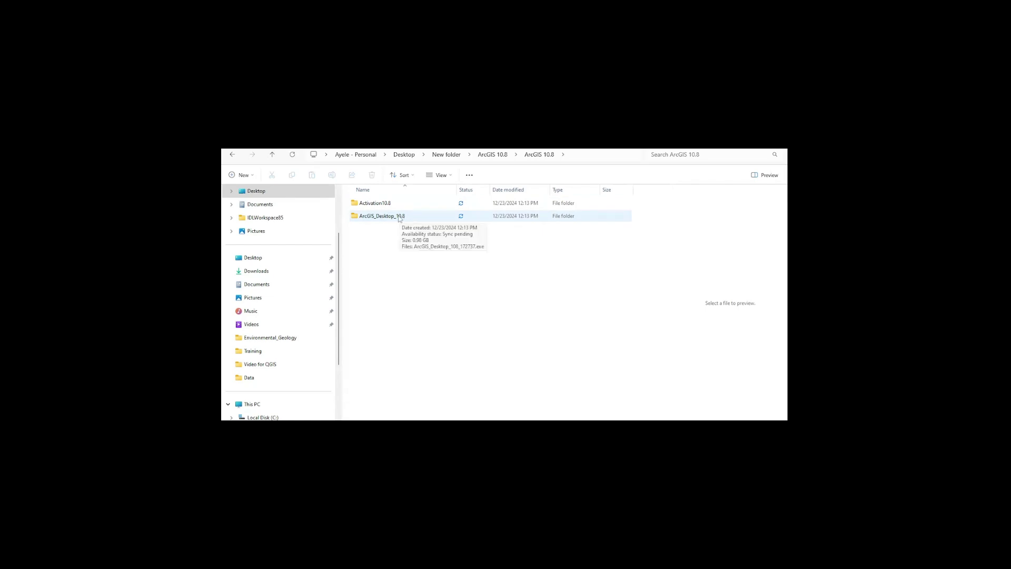
# - Run ArcGIS_Desktop_108_172737.exe and extract it to the default Documents\ArcGIS 10.8 destination
pyautogui.doubleClick(399, 217)
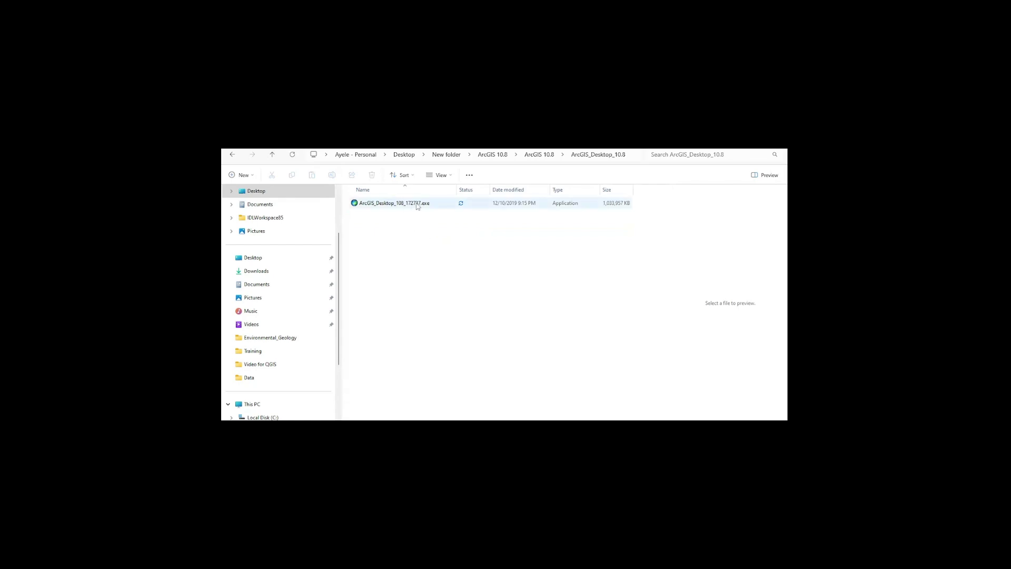
pyautogui.click(418, 206)
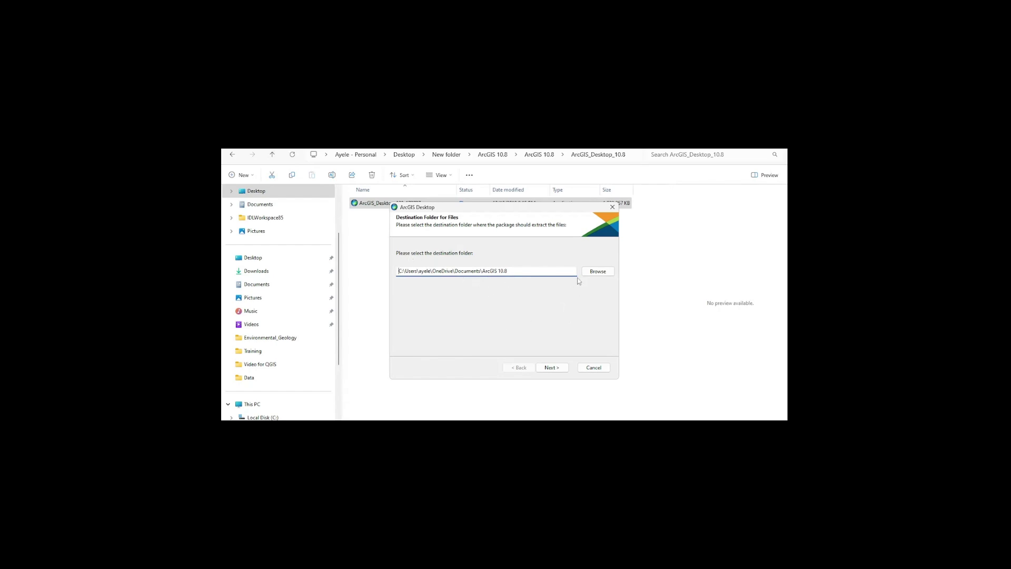
pyautogui.press('Return')
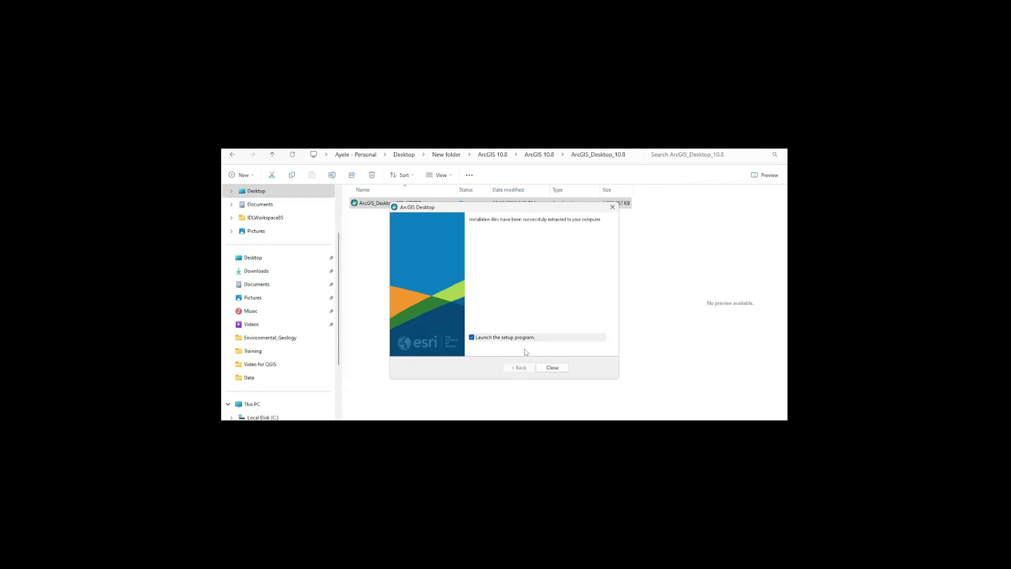
# - Close the finished extractor so ArcGIS Desktop 10.8 Setup launches at the Master Agreement page
pyautogui.click(553, 369)
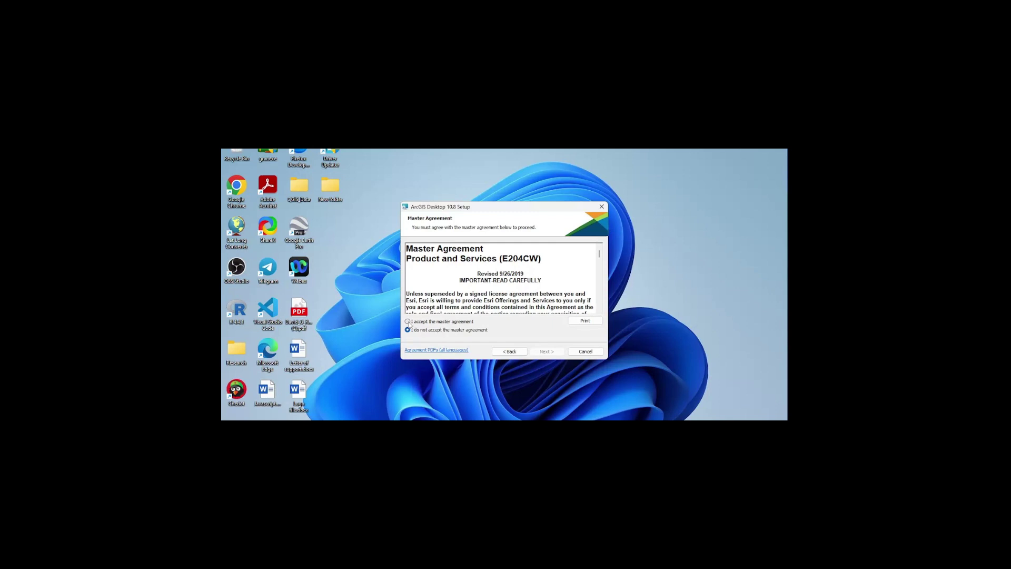
# - Accept the master agreement and install ArcGIS Desktop 10.8 with default features and destination
pyautogui.click(409, 321)
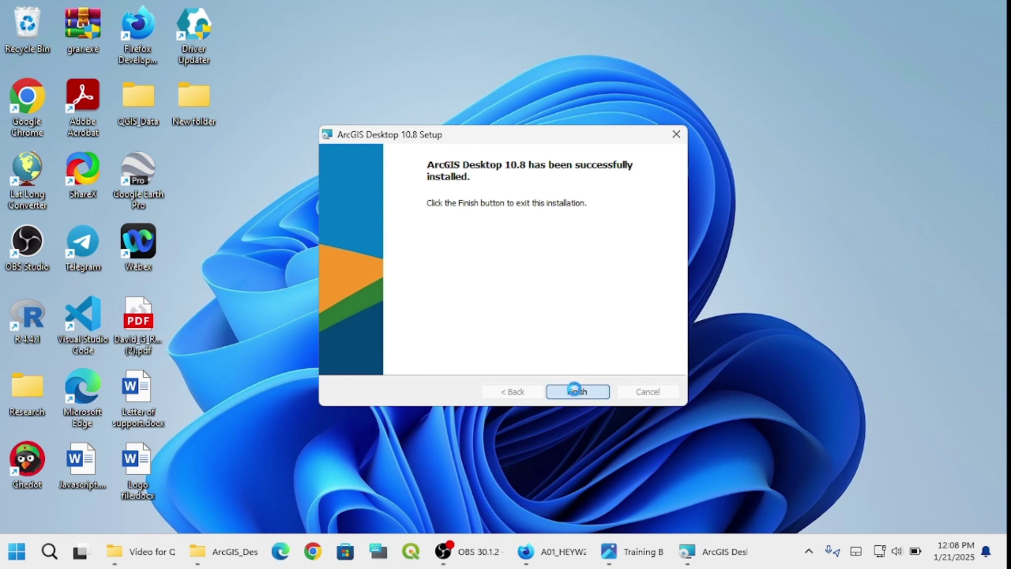
# - Finish setup, keep Advanced (ArcInfo) Concurrent Use in ArcGIS Administrator, and close all dialogs
pyautogui.click(567, 388)
pyautogui.click(571, 389)
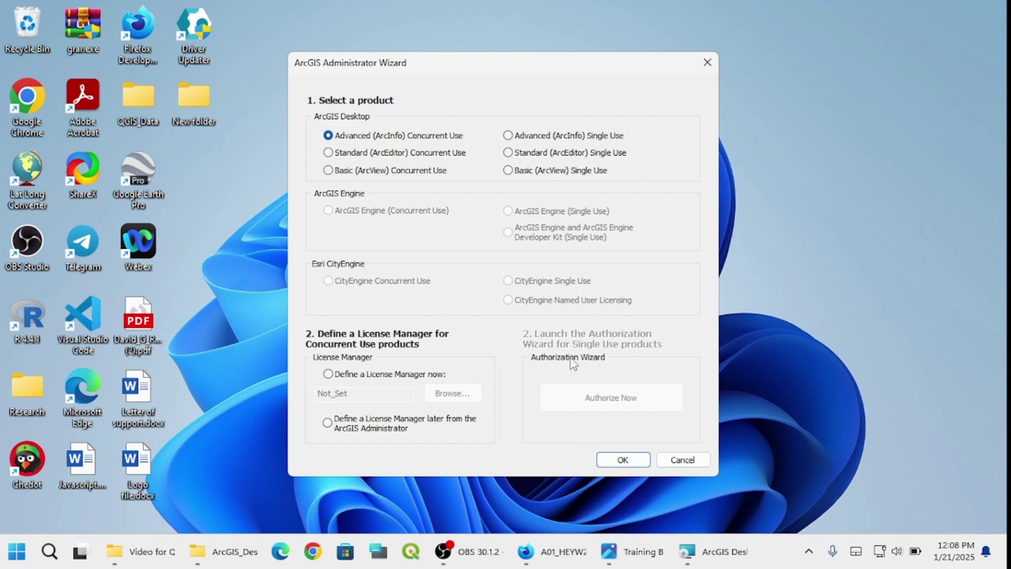
pyautogui.click(620, 460)
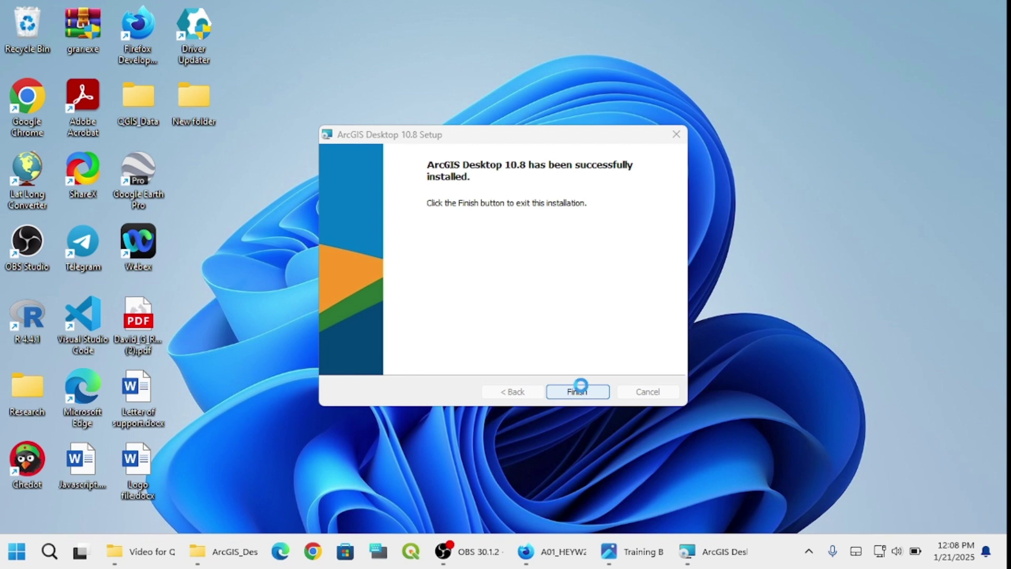
pyautogui.click(581, 389)
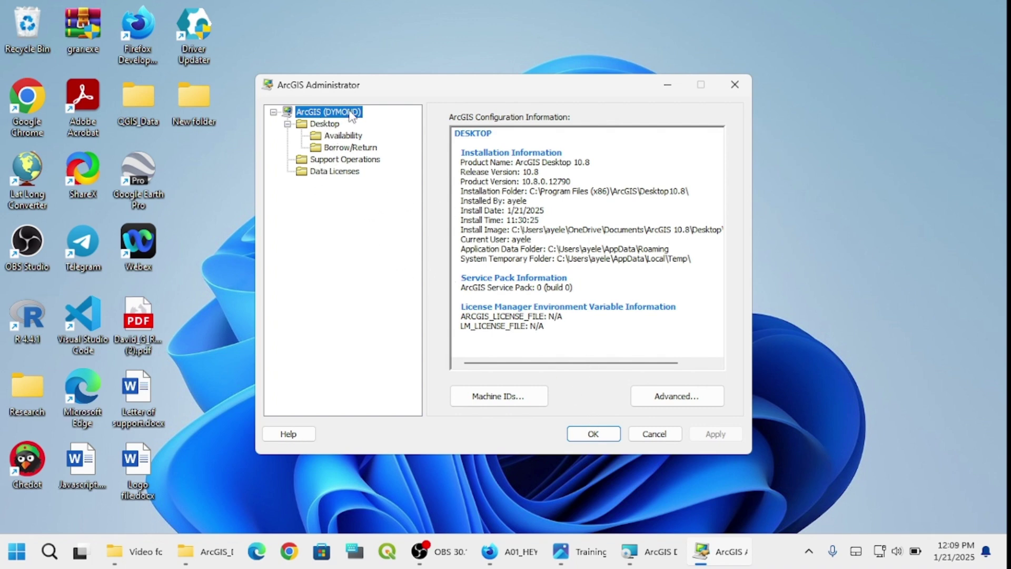
pyautogui.click(593, 433)
pyautogui.click(576, 391)
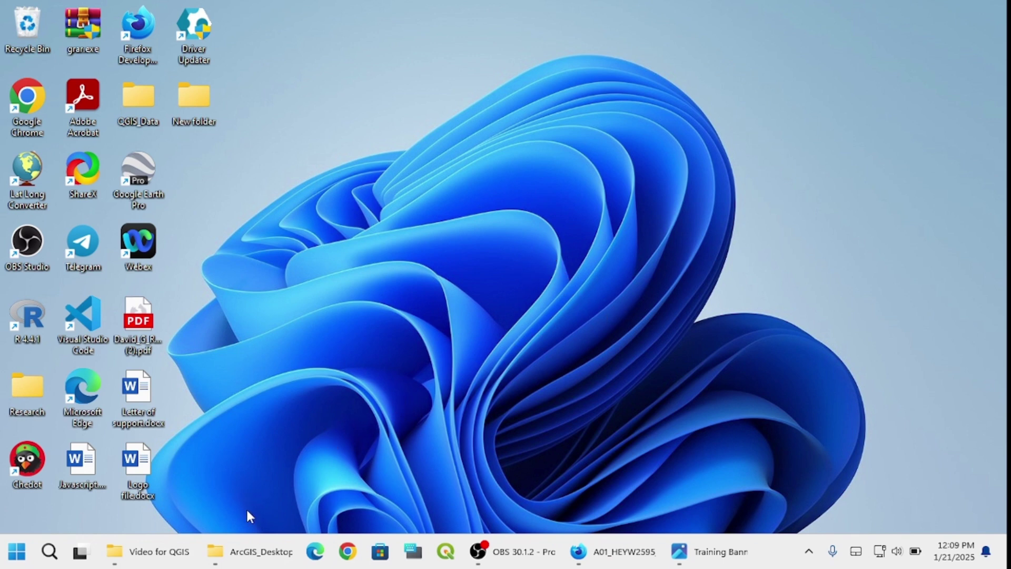
# - Select AfCore.dll in Activation10.8\Crack, then switch to Local Disk (C:)
pyautogui.click(247, 552)
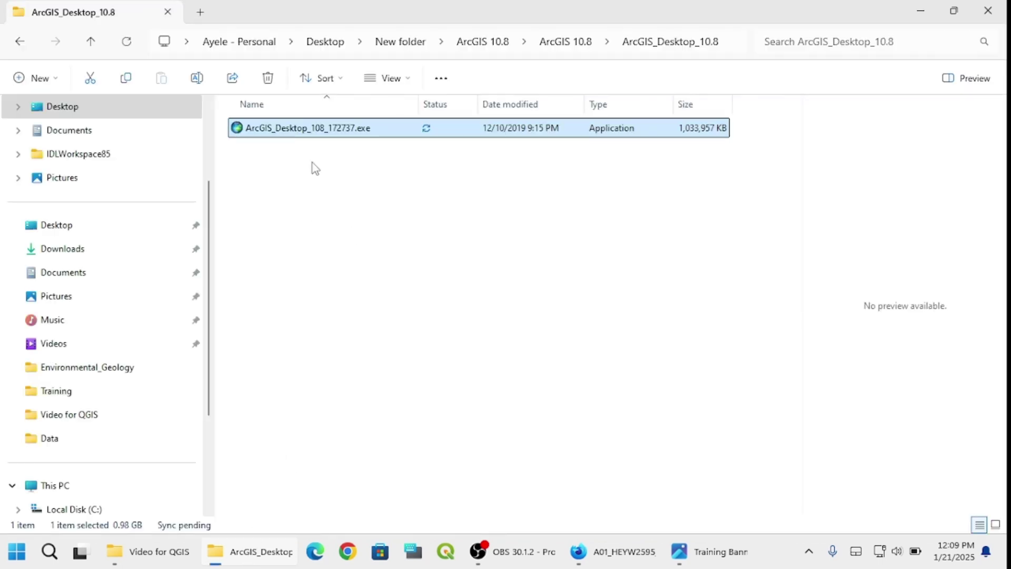
pyautogui.click(580, 51)
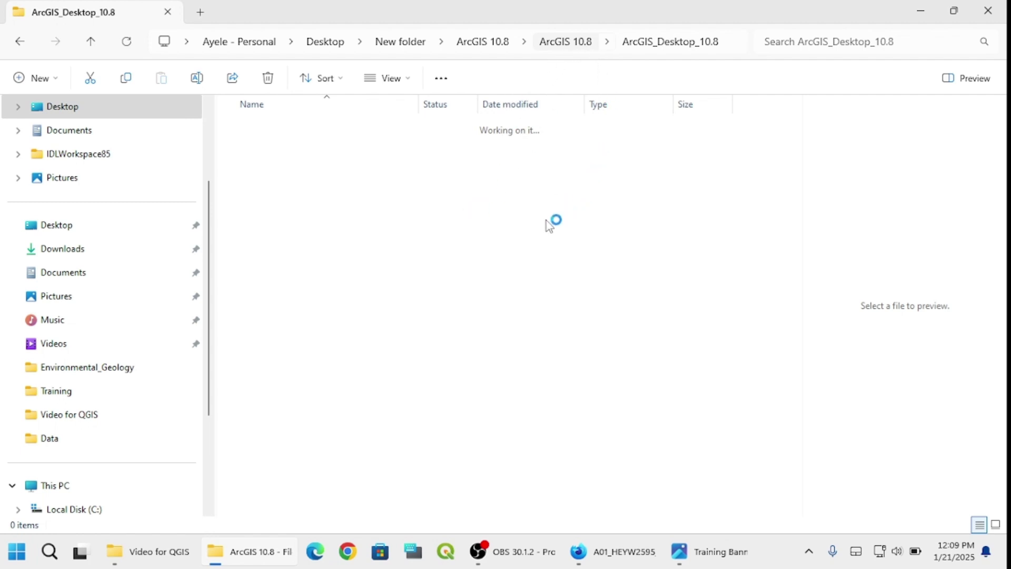
pyautogui.click(554, 50)
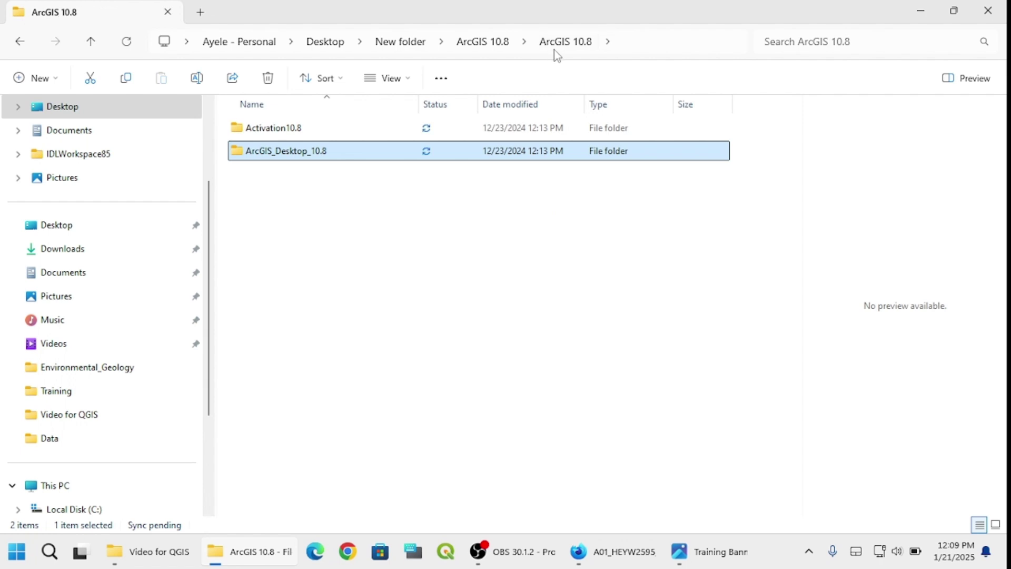
pyautogui.doubleClick(313, 129)
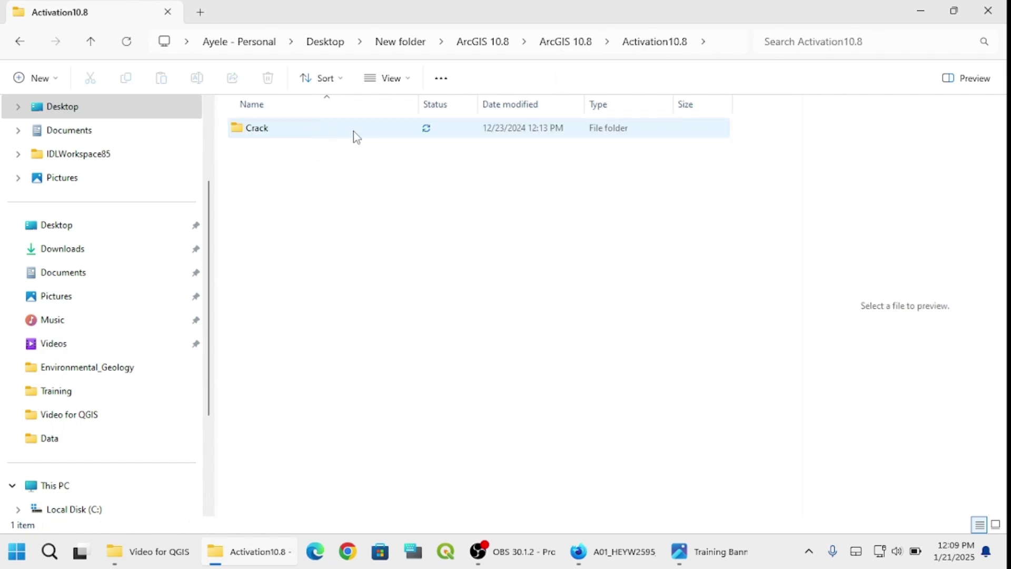
pyautogui.doubleClick(288, 130)
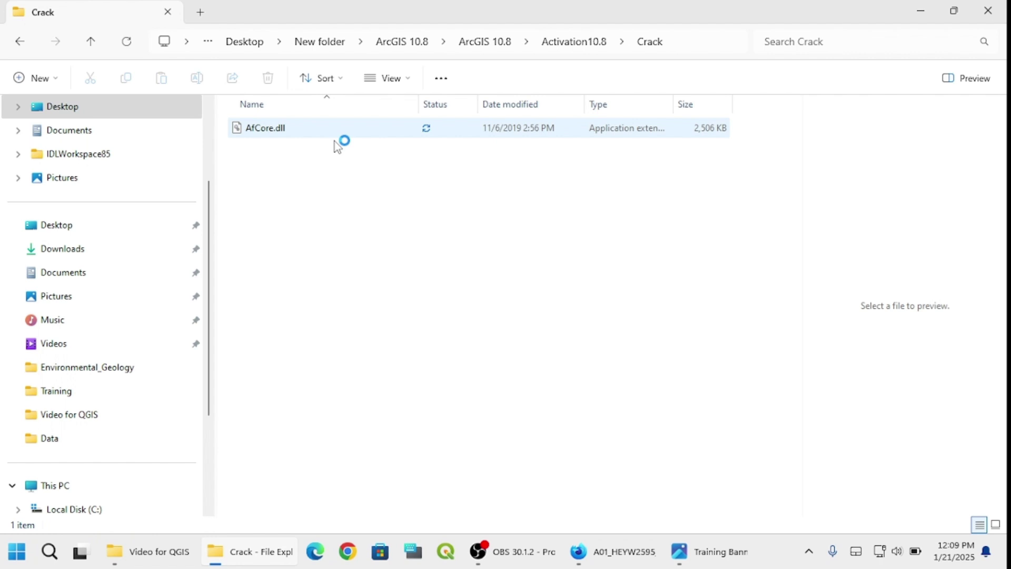
pyautogui.click(295, 135)
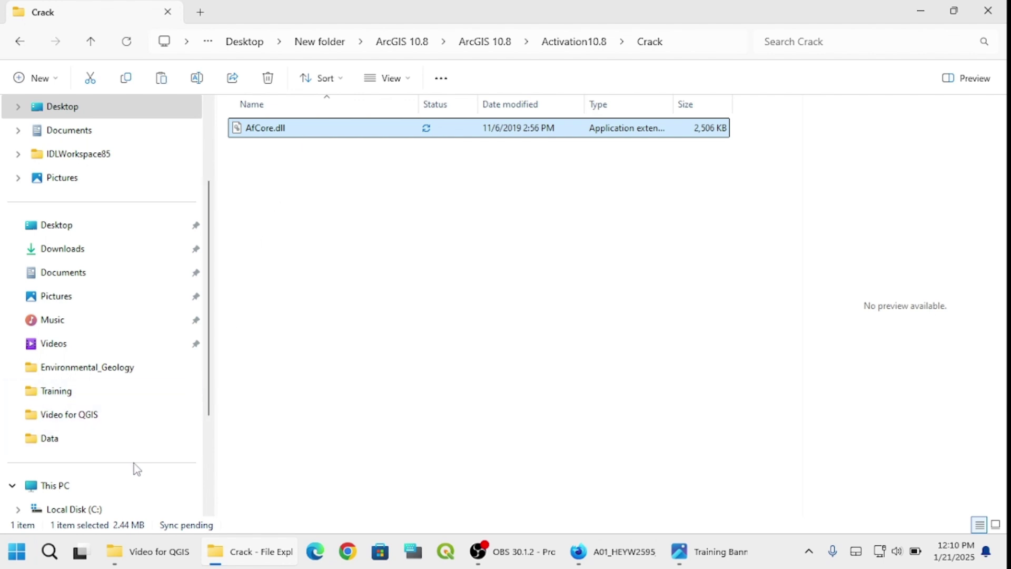
pyautogui.click(108, 509)
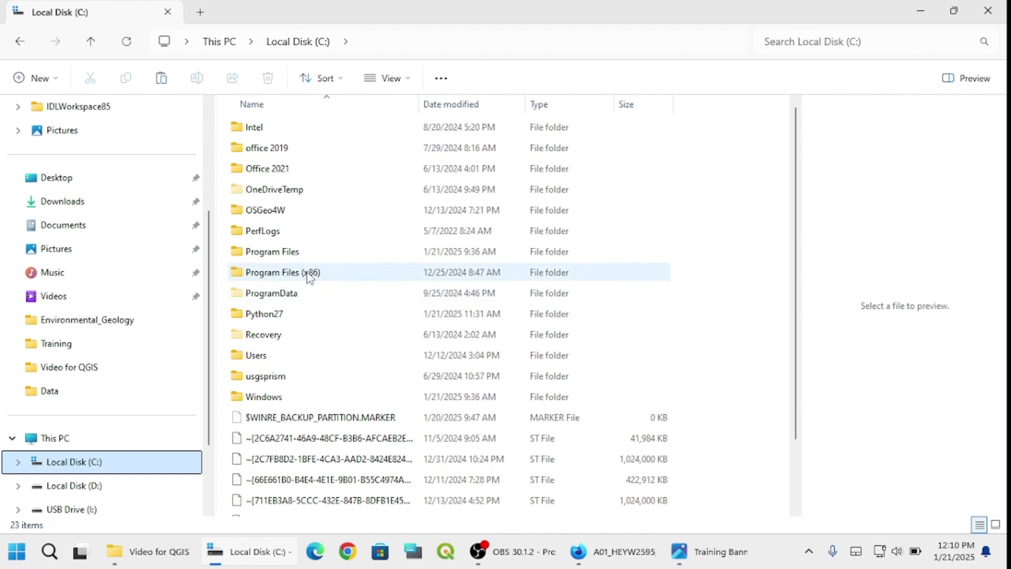
# - Open C:\Program Files (x86)\ArcGIS\Desktop10.8\bin as the destination for AfCore.dll
pyautogui.click(326, 261)
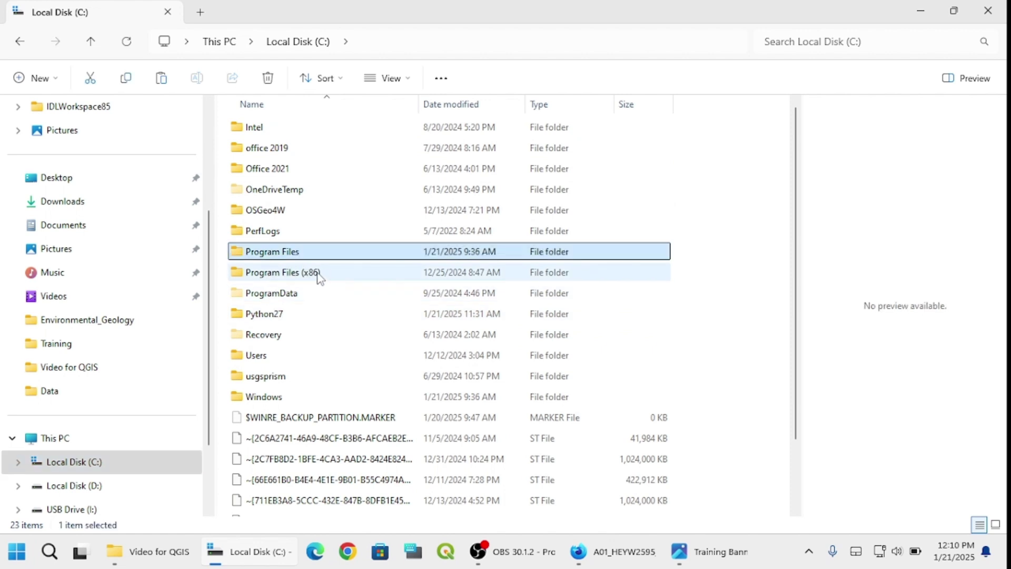
pyautogui.click(324, 273)
pyautogui.doubleClick(325, 273)
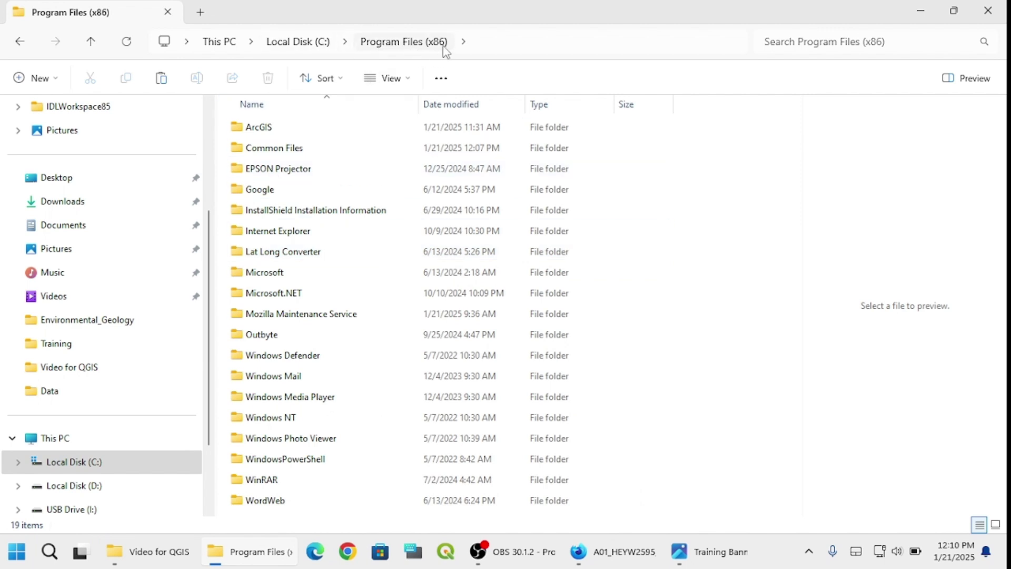
pyautogui.doubleClick(264, 131)
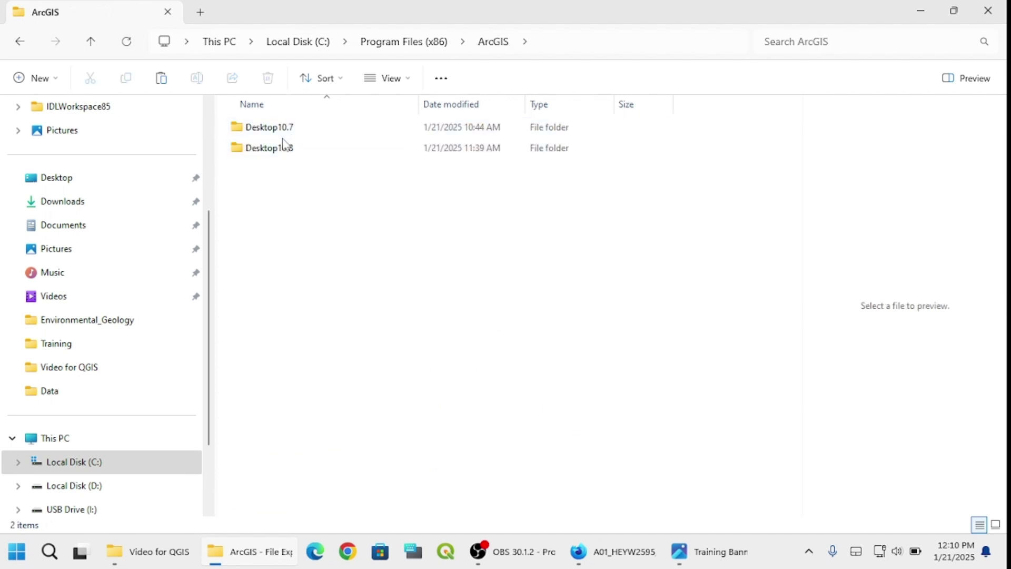
pyautogui.doubleClick(307, 153)
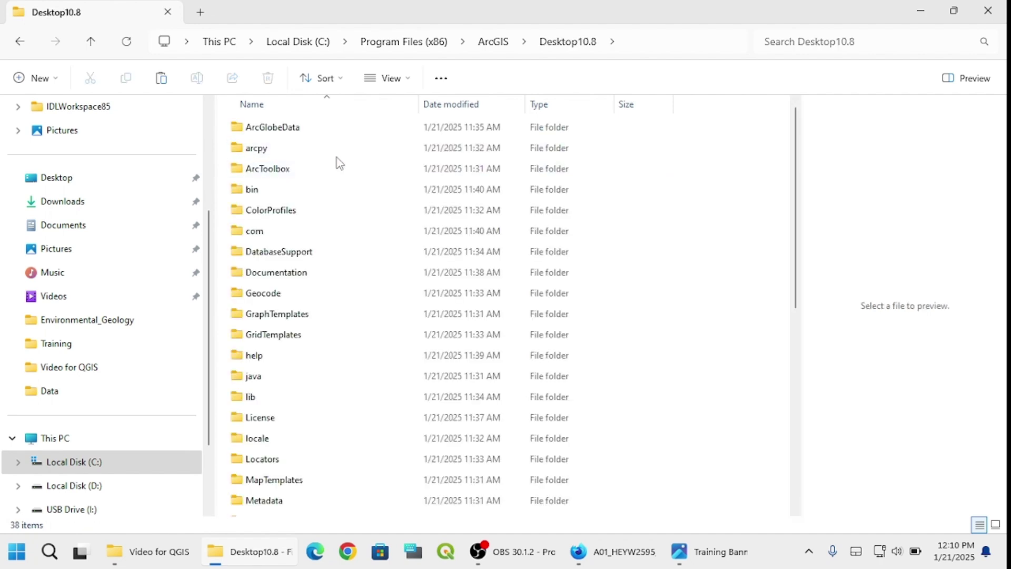
pyautogui.doubleClick(315, 189)
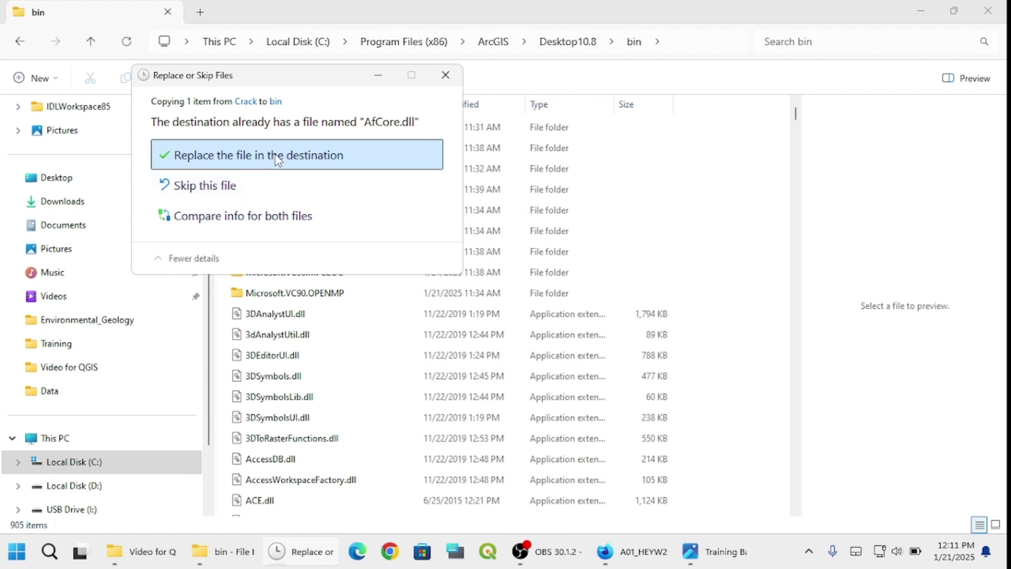
# - Overwrite the existing AfCore.dll in bin with administrator permission, then close Explorer
pyautogui.click(294, 159)
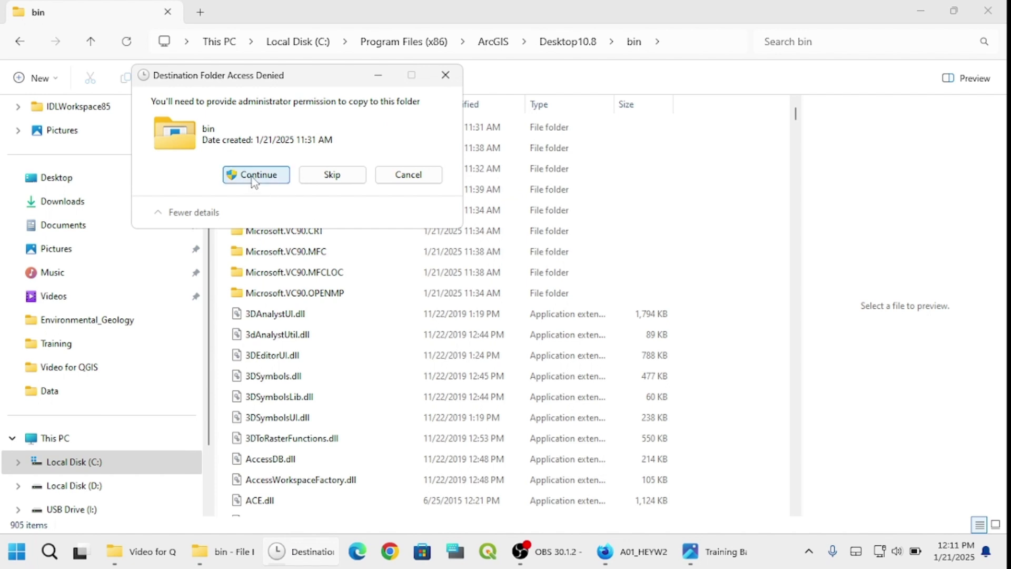
pyautogui.click(252, 177)
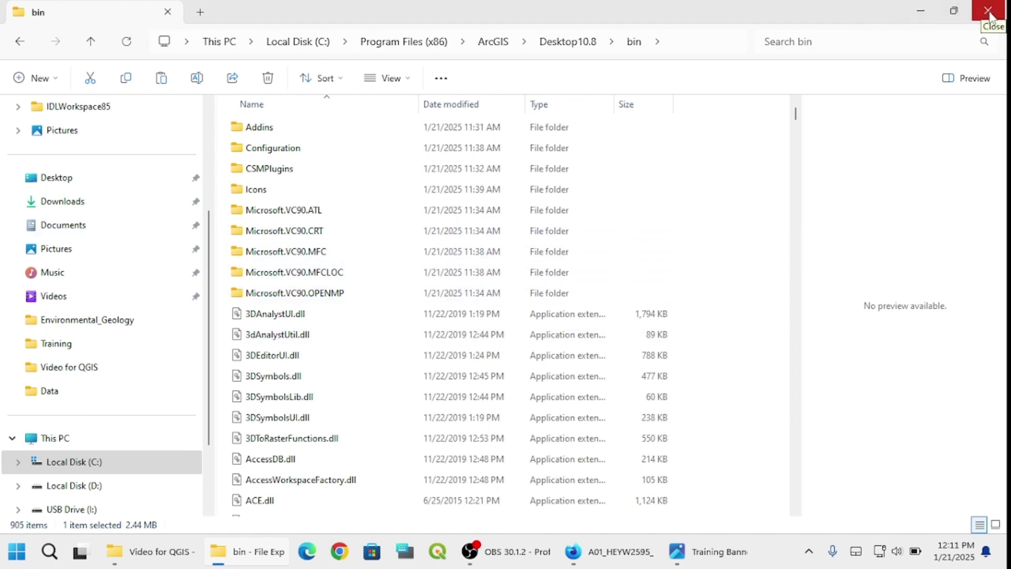
pyautogui.click(989, 16)
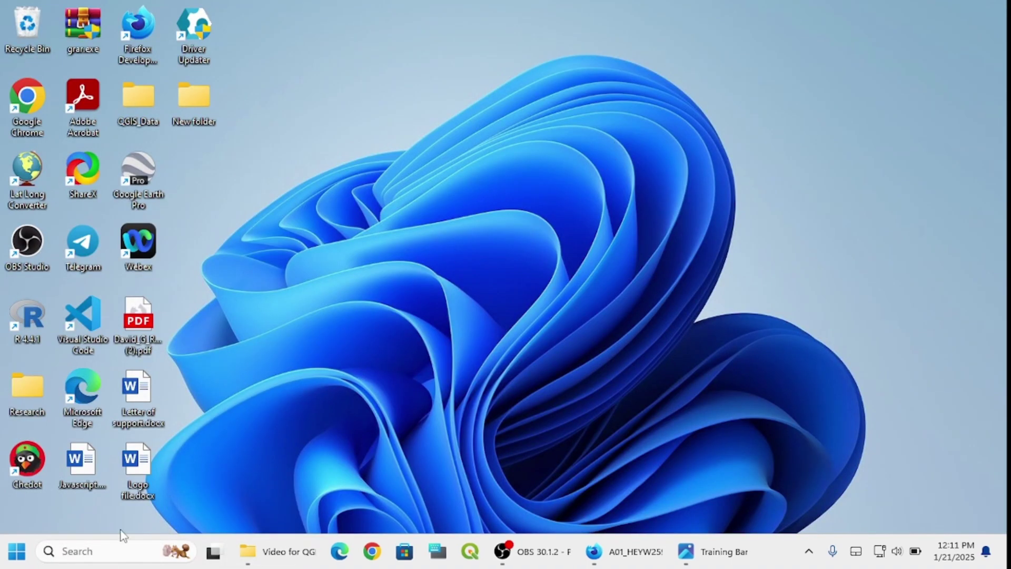
# - Search Windows for 'ArcM' and launch ArcMap 10.8 from the results
pyautogui.click(99, 552)
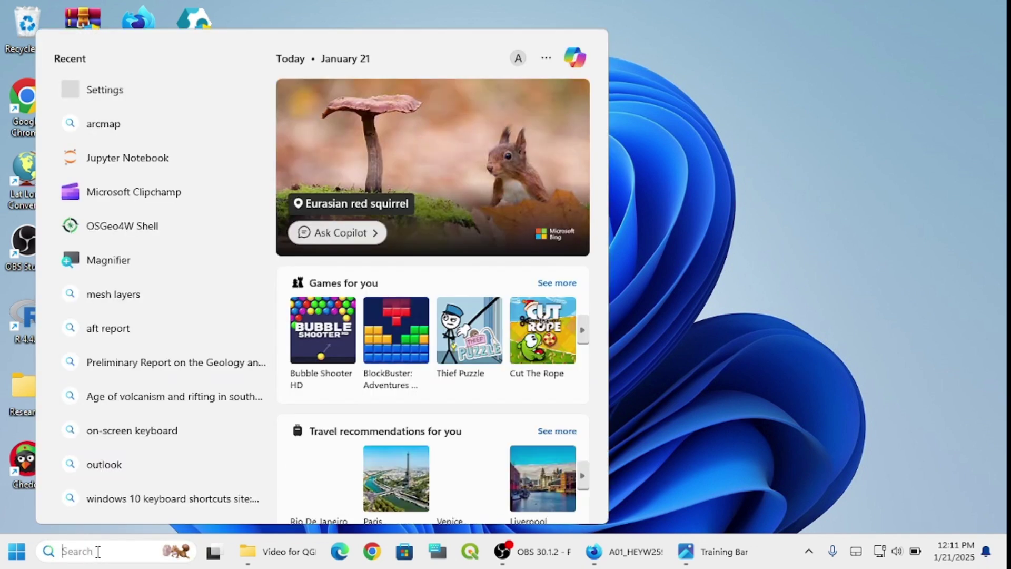
pyautogui.write('Ar')
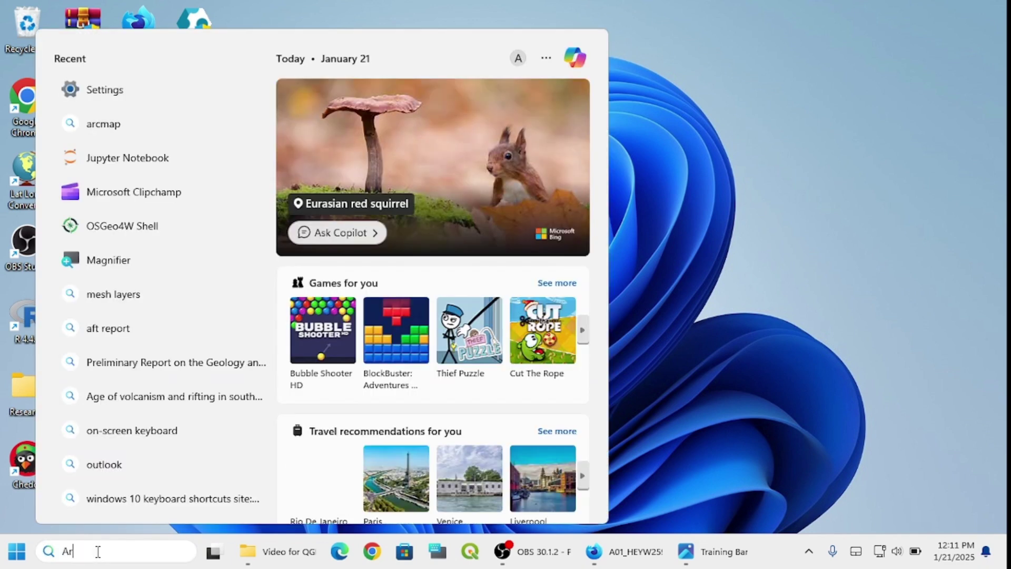
pyautogui.write('c')
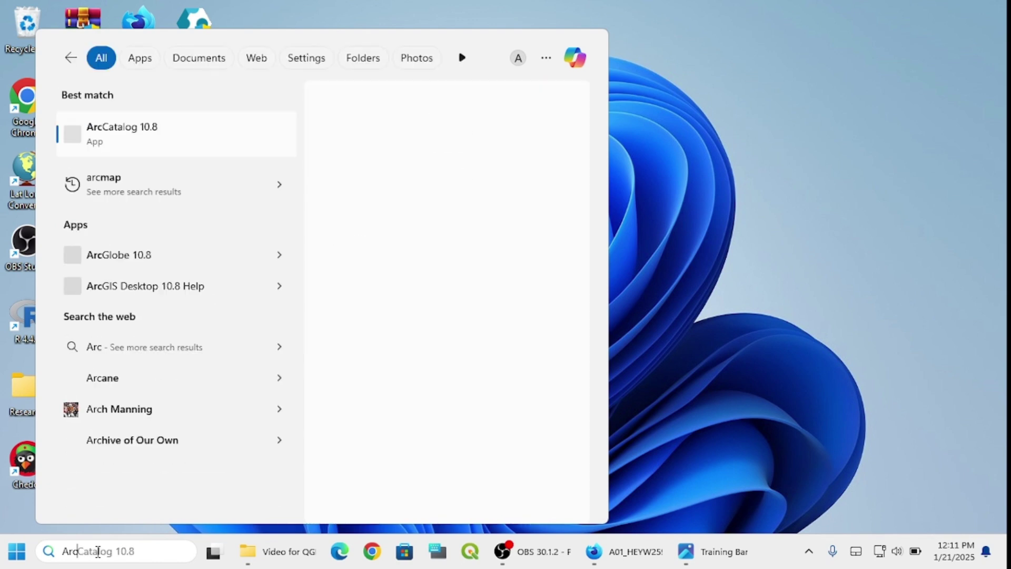
pyautogui.write('Map')
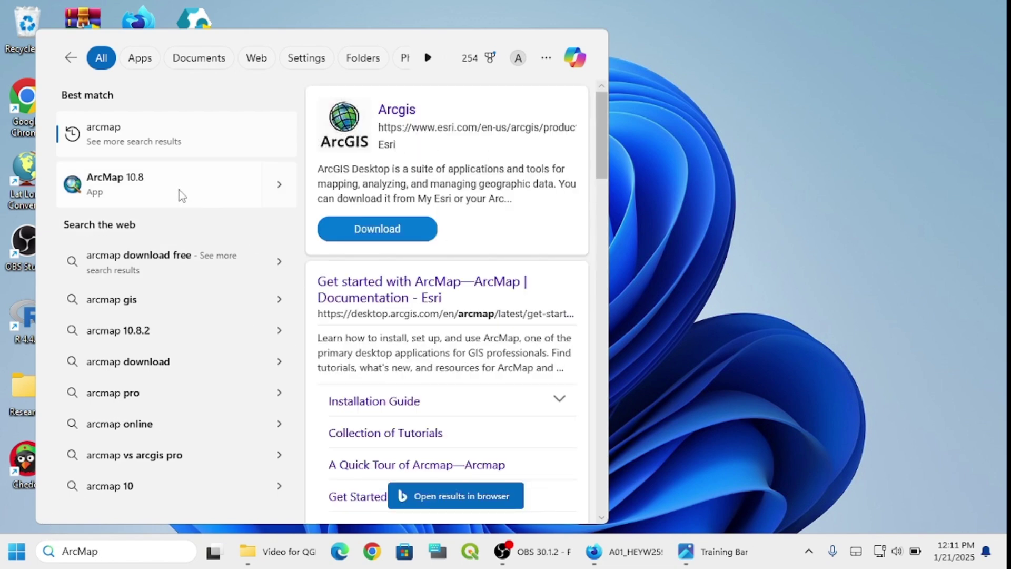
pyautogui.click(277, 192)
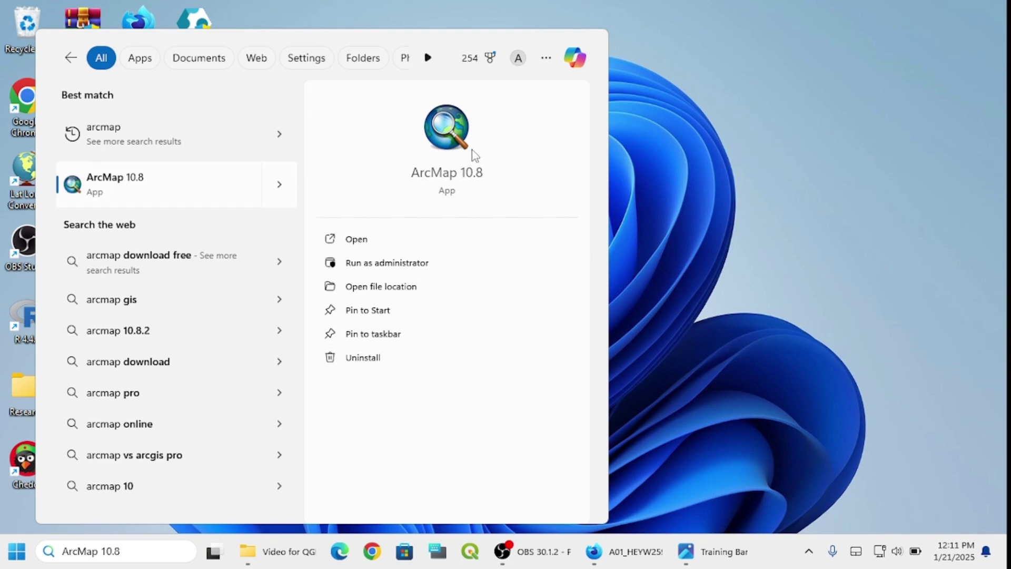
pyautogui.click(457, 179)
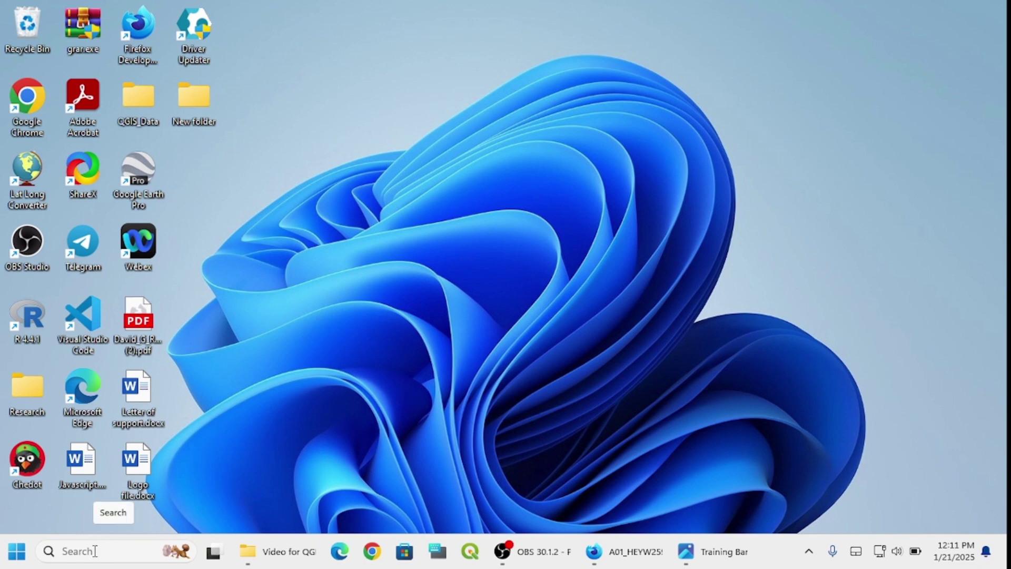
# - Pin ArcMap 10.8 to the taskbar from the ArcGIS group in Start's All apps list
pyautogui.click(16, 553)
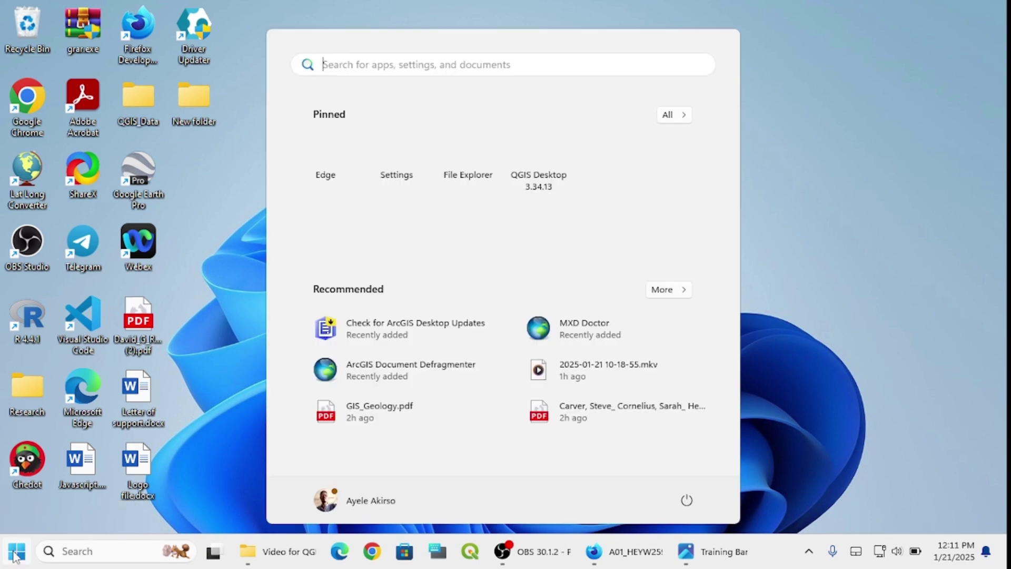
pyautogui.click(678, 121)
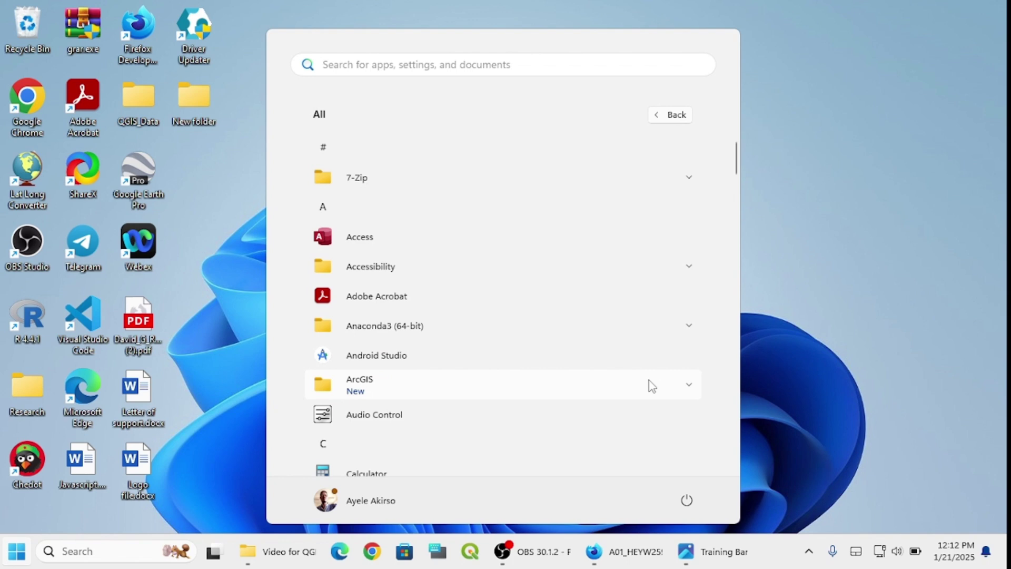
pyautogui.click(690, 389)
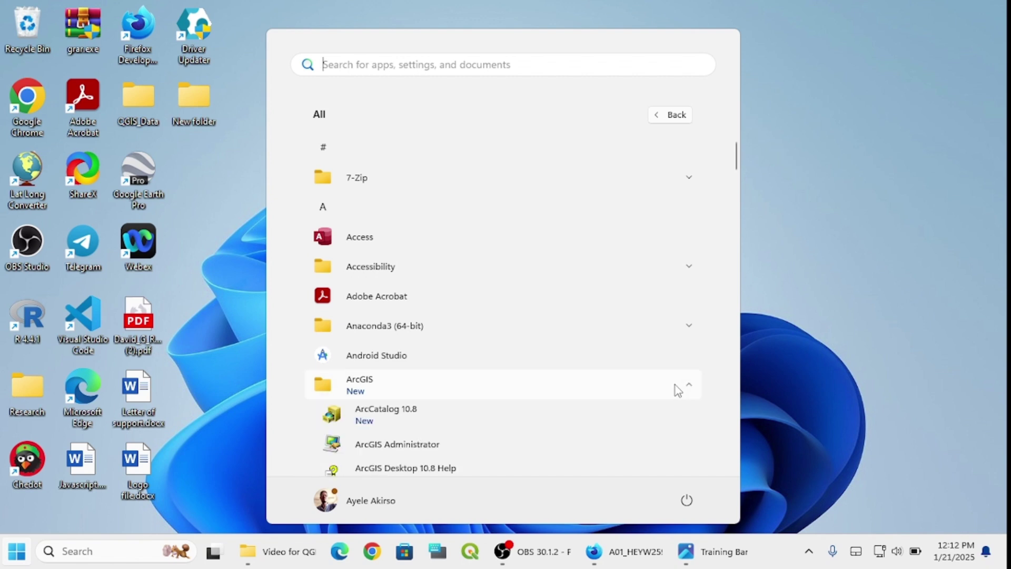
pyautogui.moveTo(736, 158); pyautogui.dragTo(736, 186)
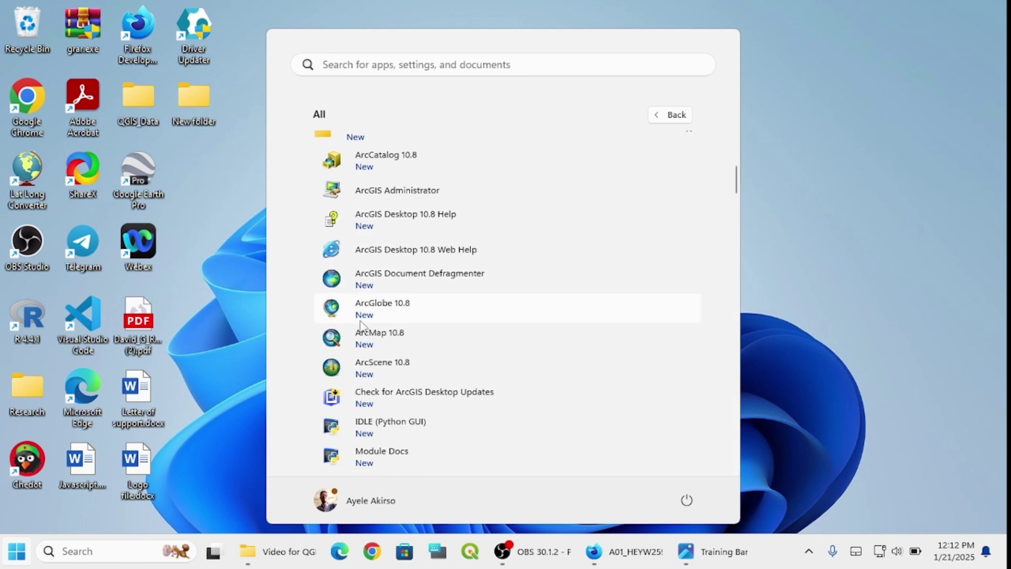
pyautogui.rightClick(450, 339)
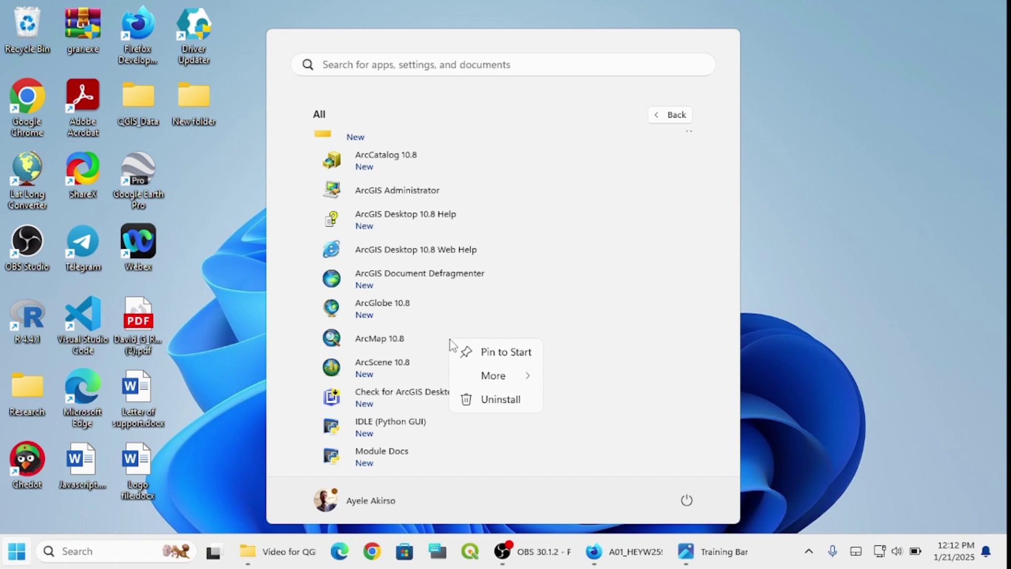
pyautogui.moveTo(521, 381)
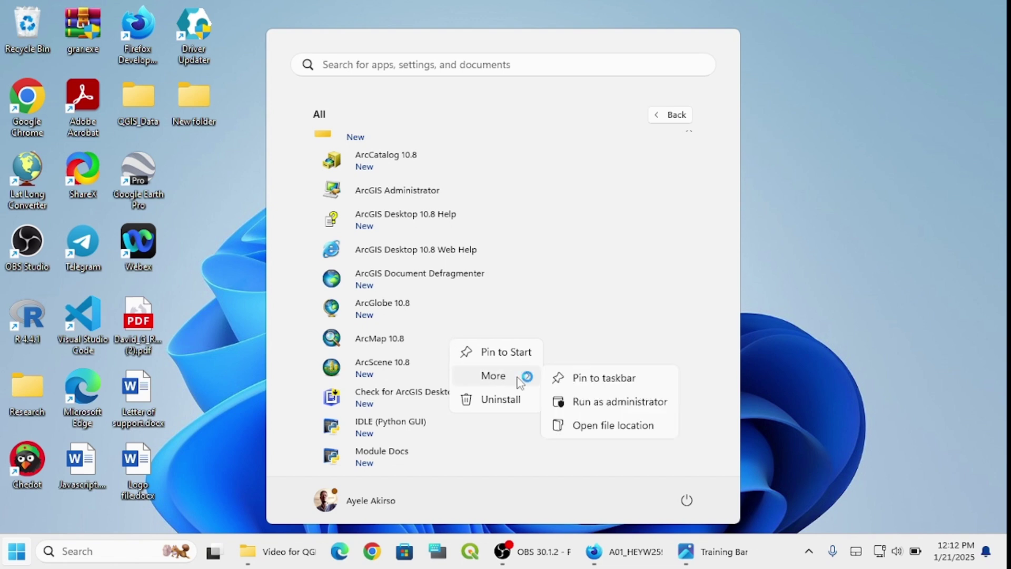
pyautogui.click(601, 380)
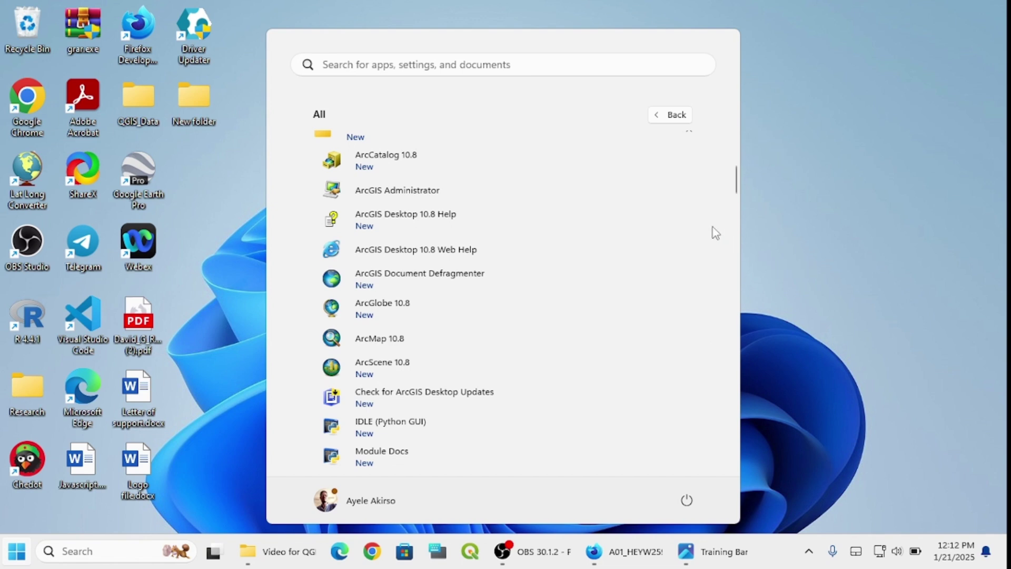
# - Close the Start menu while ArcMap 10.8 loads to its Getting Started dialog
pyautogui.click(813, 160)
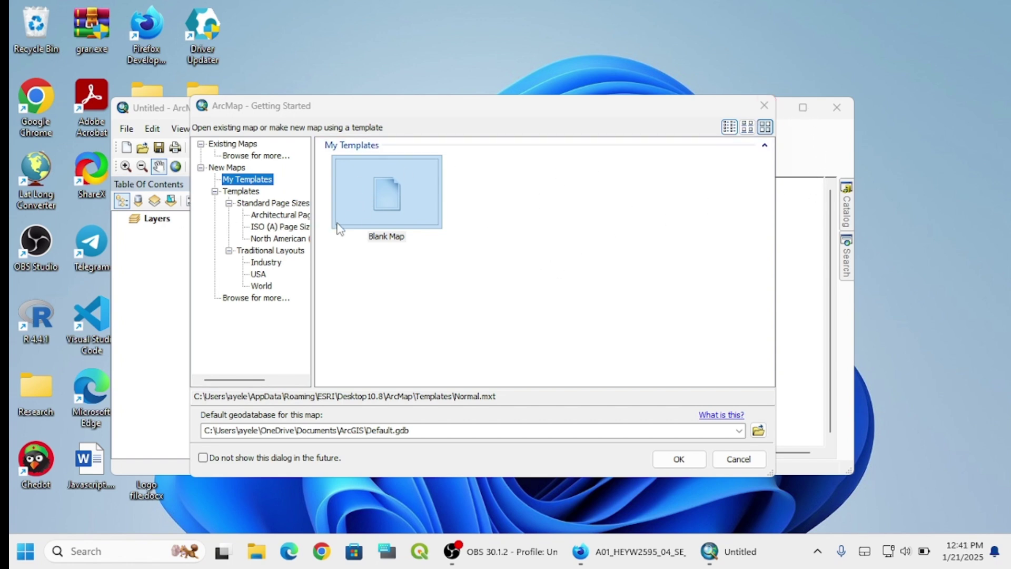
# - Choose the Blank Map template under My Templates, then close the Getting Started dialog
pyautogui.click(390, 207)
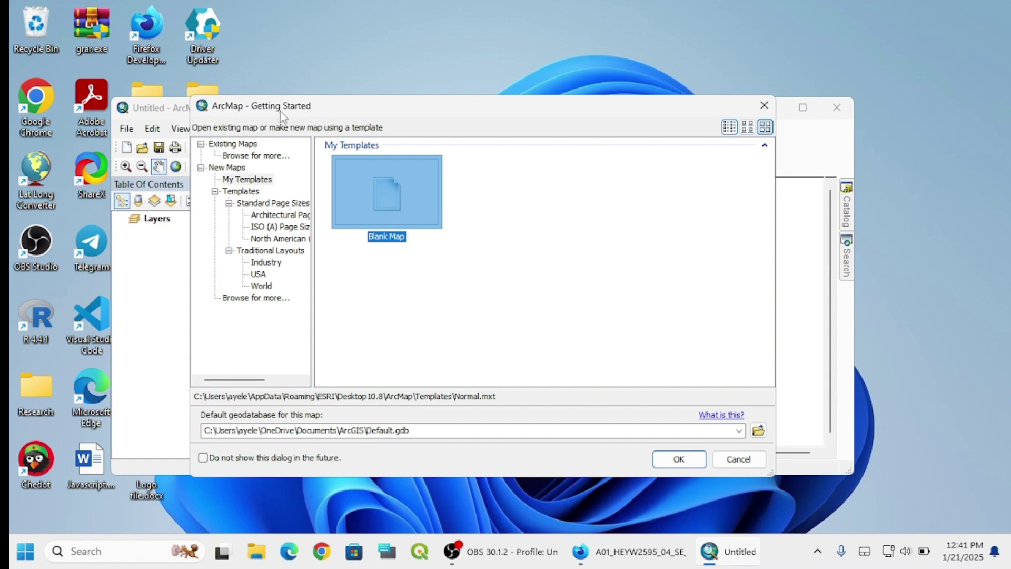
pyautogui.click(763, 107)
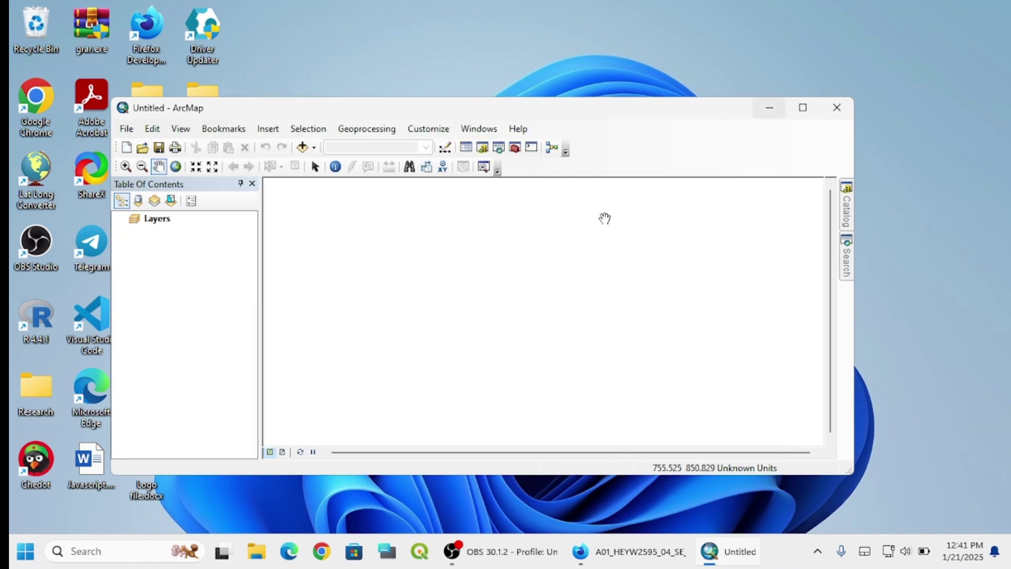
# - Maximize the ArcMap window showing the blank Untitled map
pyautogui.click(803, 108)
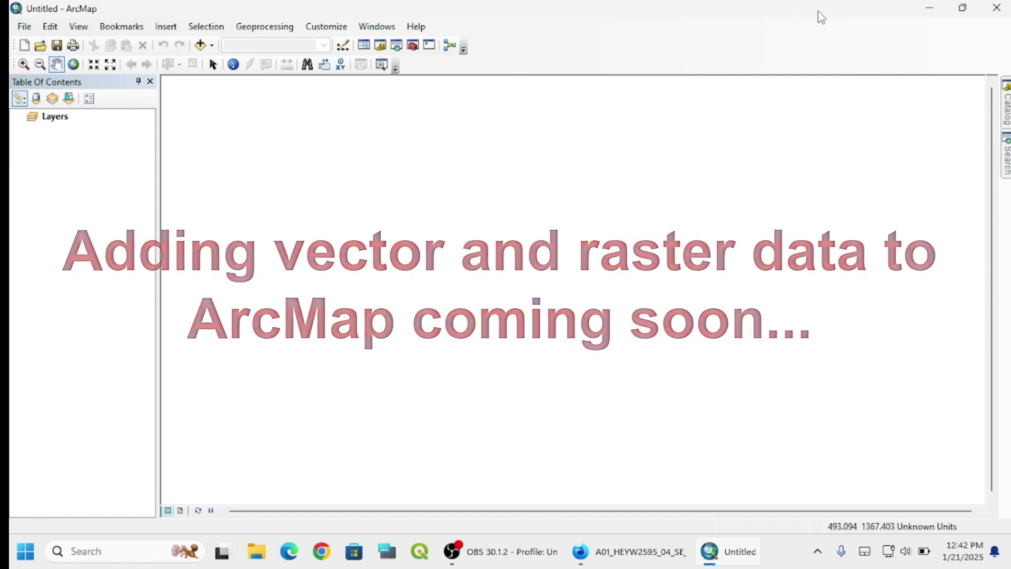
# - Pin the Catalog pane open with Auto Hide off, then launch ArcToolbox
pyautogui.moveTo(1006, 106)
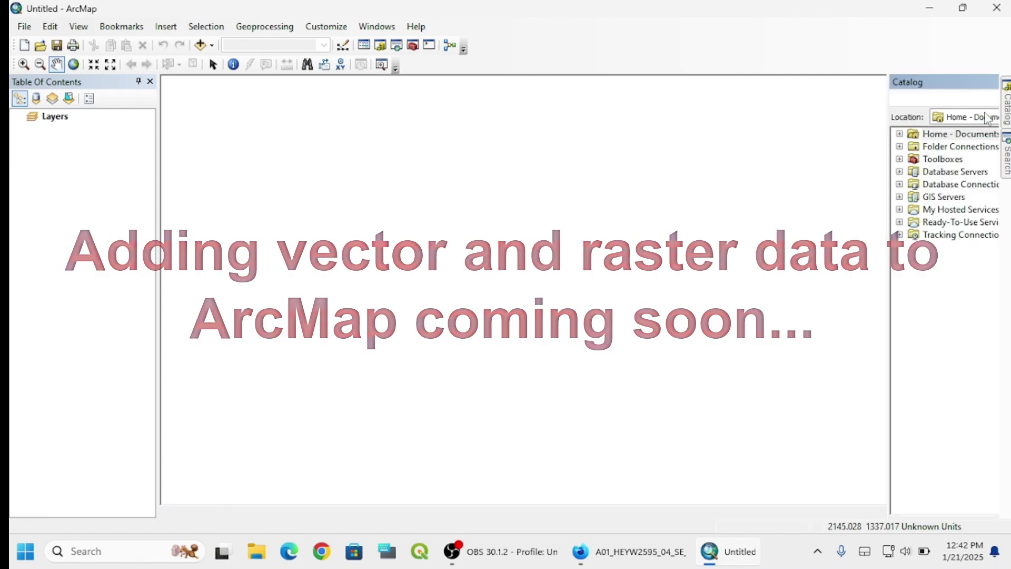
pyautogui.click(983, 81)
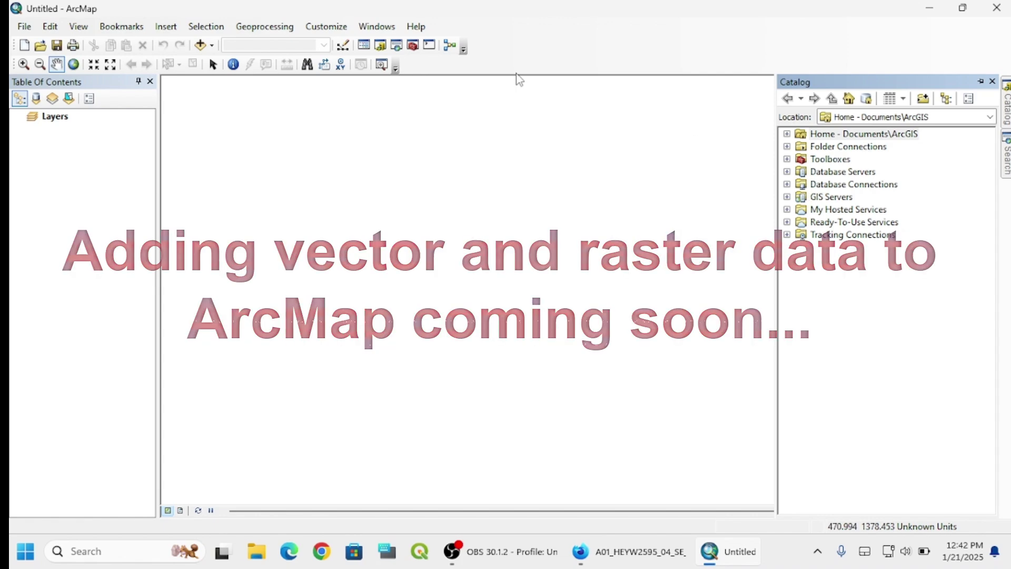
pyautogui.click(414, 46)
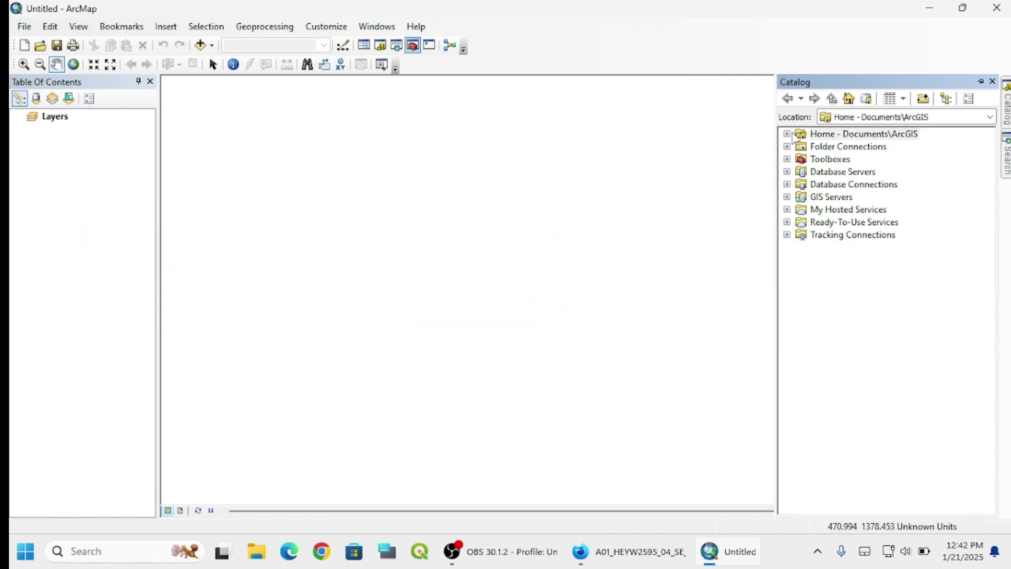